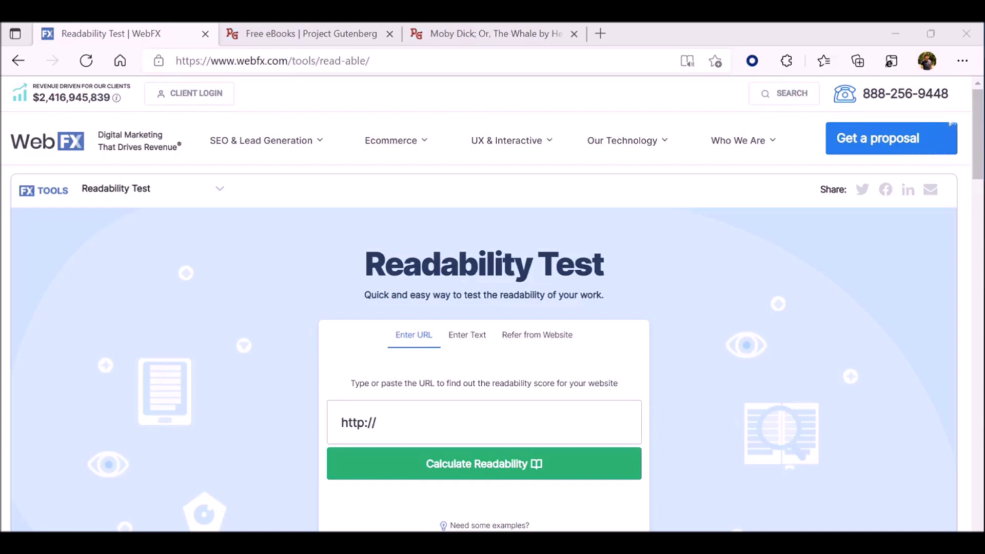
- Switch to the Project Gutenberg home page and look over its welcome text and latest eBooks
click(310, 39)
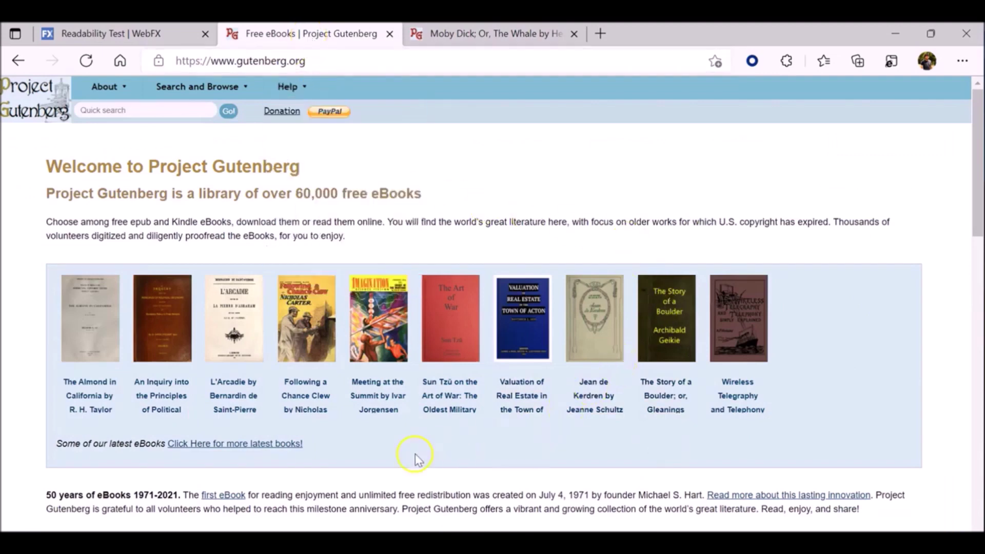
scroll(411, 454, down, 3)
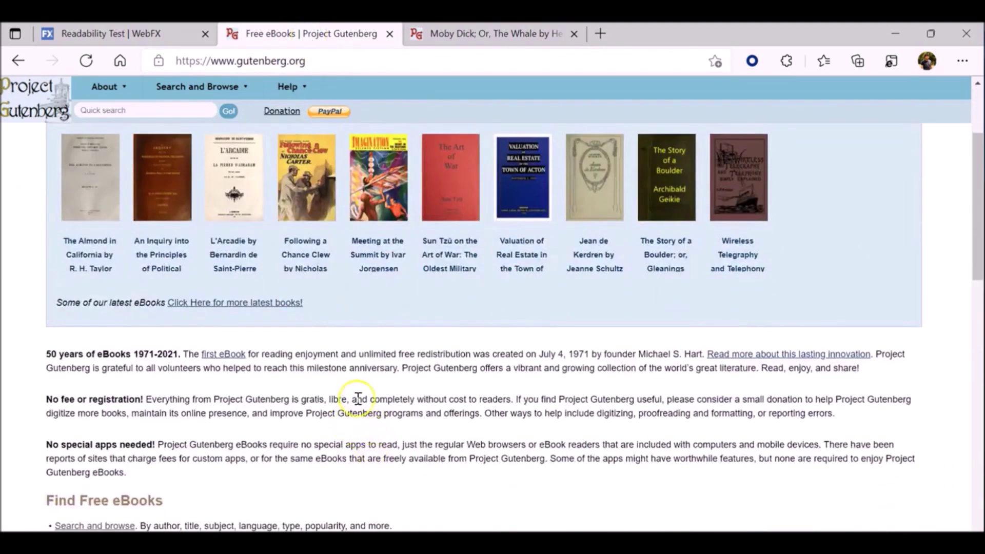
scroll(392, 369, down, 6)
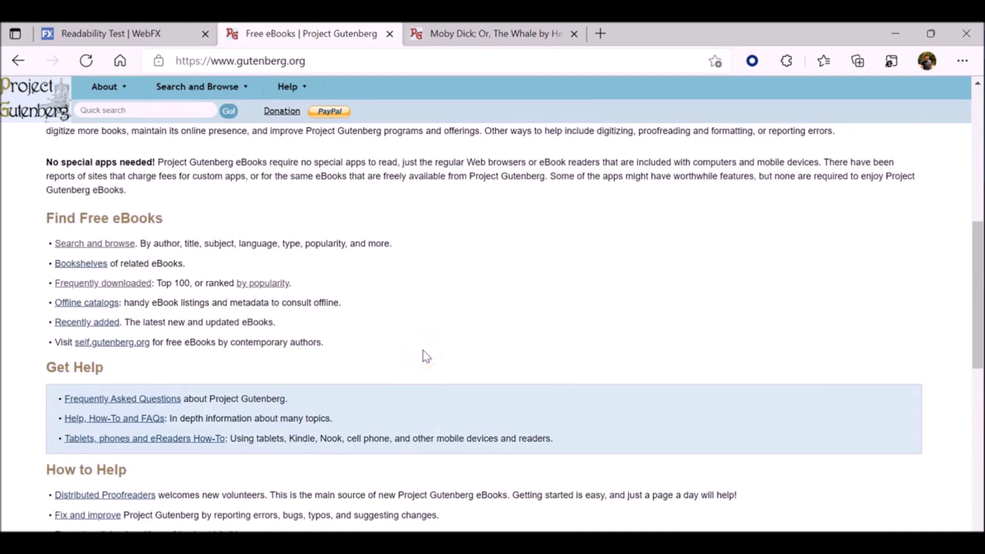
scroll(424, 354, up, 9)
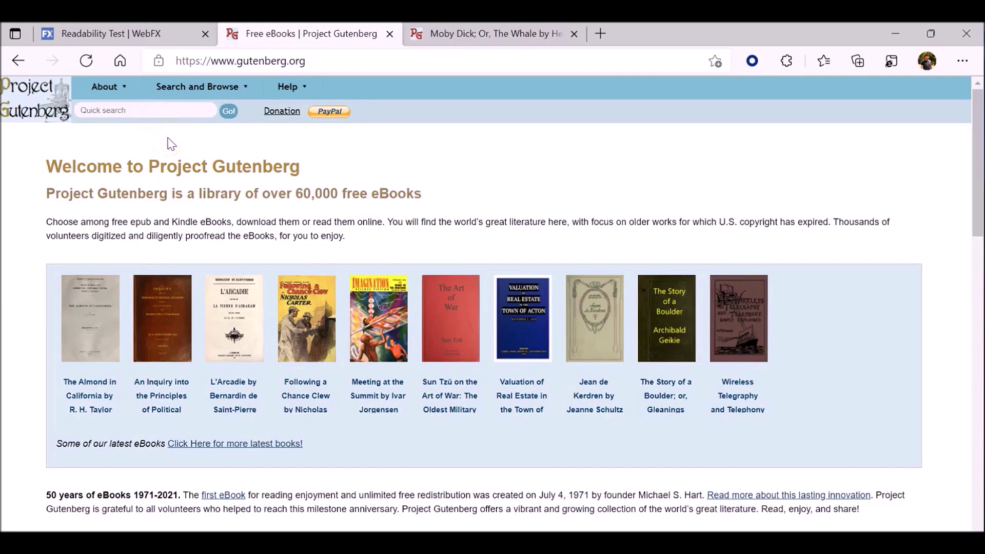
- Quick-search the catalogue for 'moby dick' and open the top Moby Dick ebook
click(158, 109)
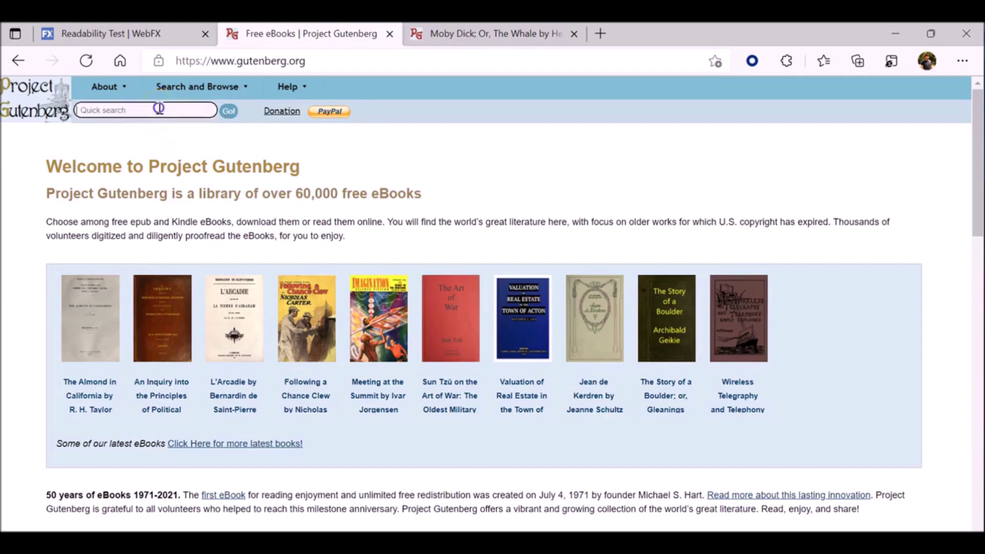
text(moby dick)
key(Return)
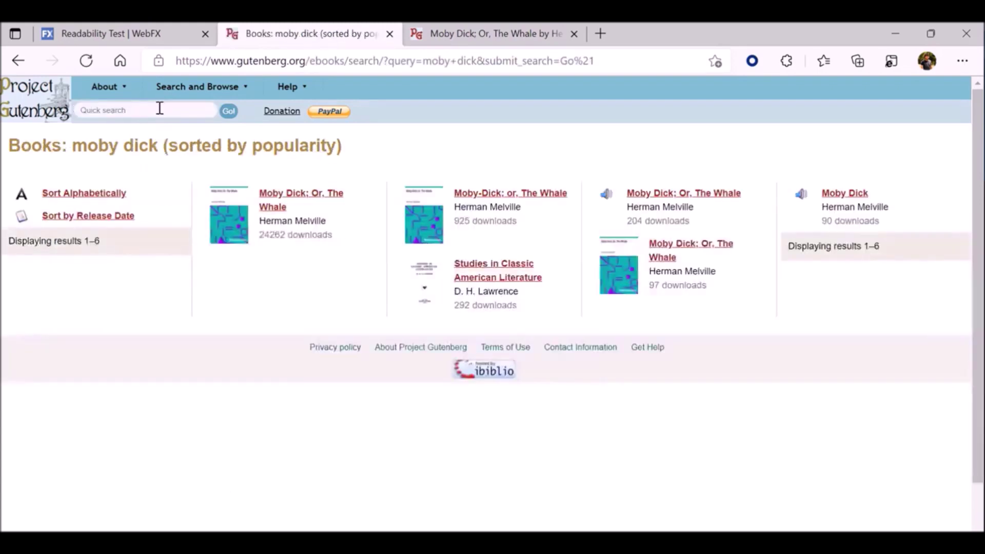
click(270, 193)
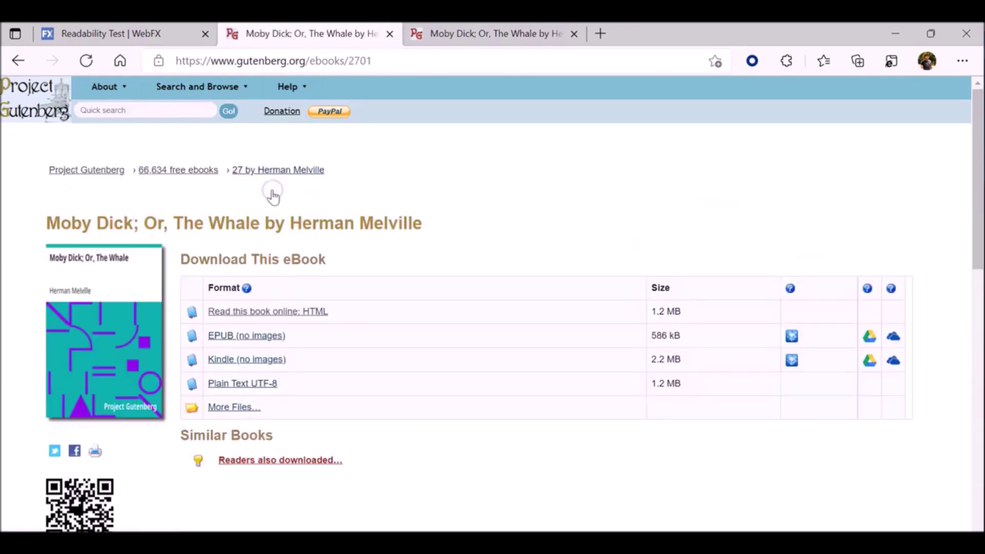
- Read the book online as HTML and jump to Chapter 1, Loomings
click(266, 312)
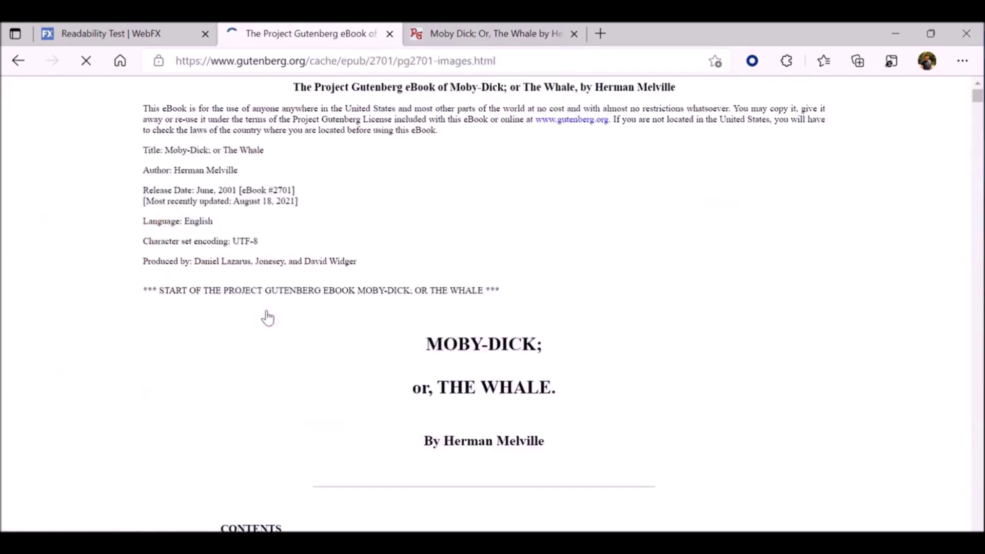
scroll(603, 218, down, 10)
click(300, 188)
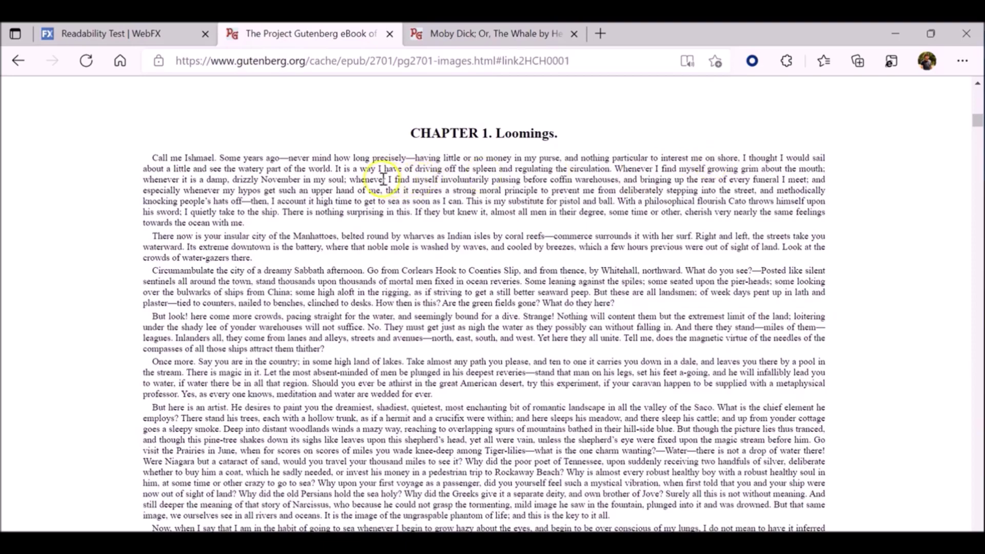
scroll(384, 200, down, 5)
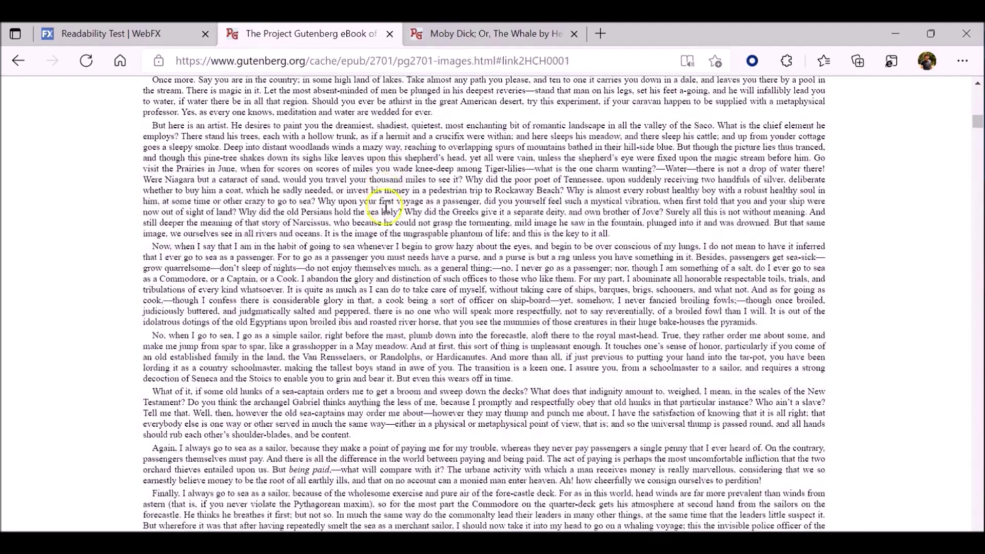
scroll(386, 207, up, 5)
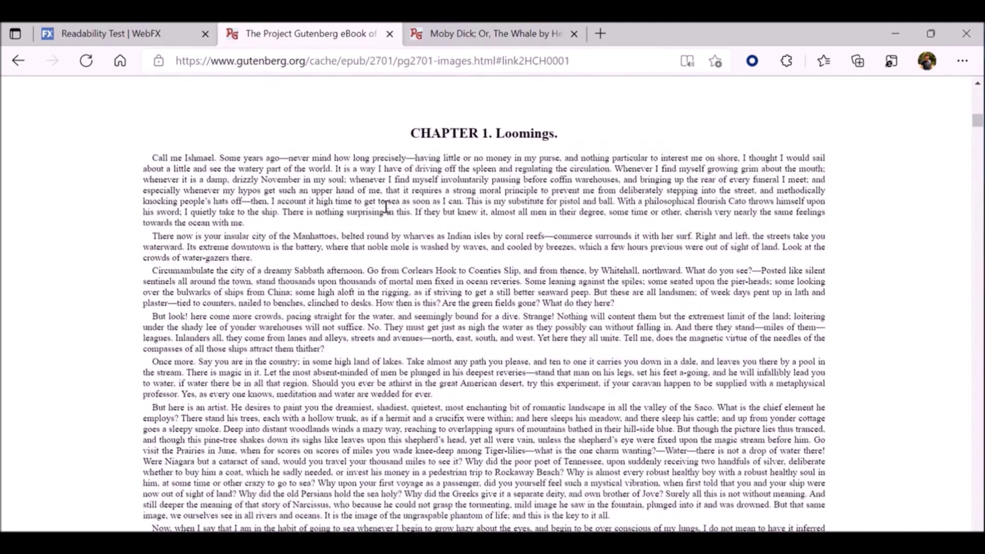
- Return to the Readability Test and choose Enter Text, leaving its box empty
click(162, 36)
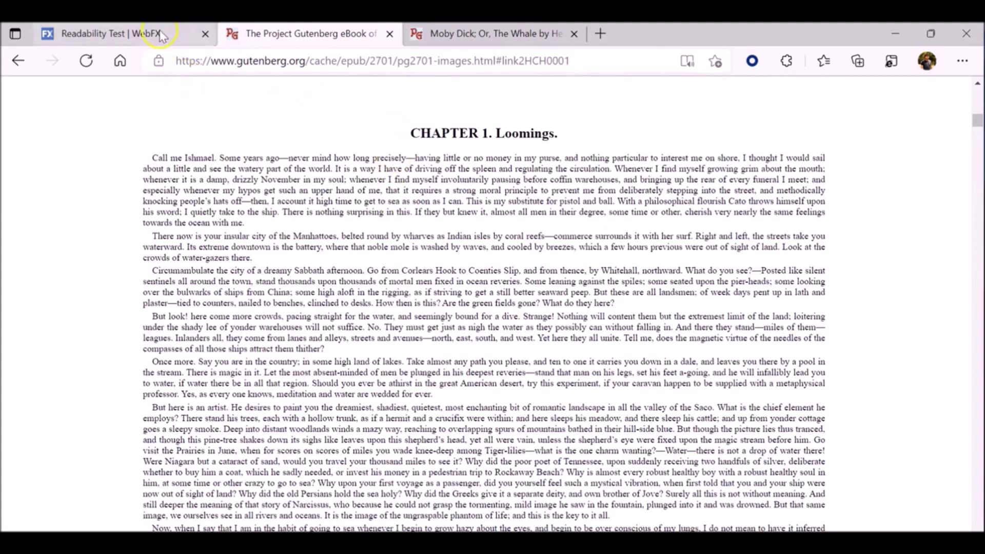
click(161, 34)
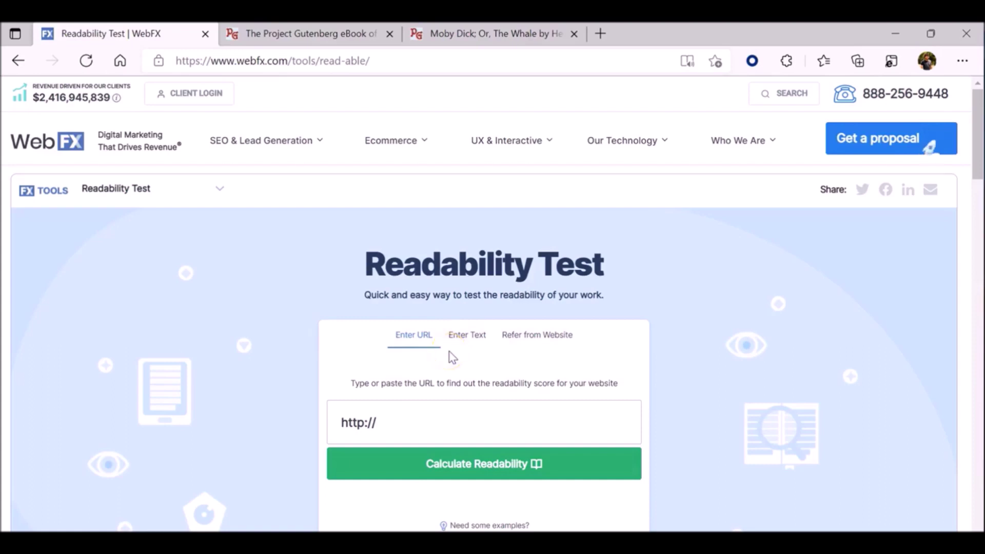
click(475, 335)
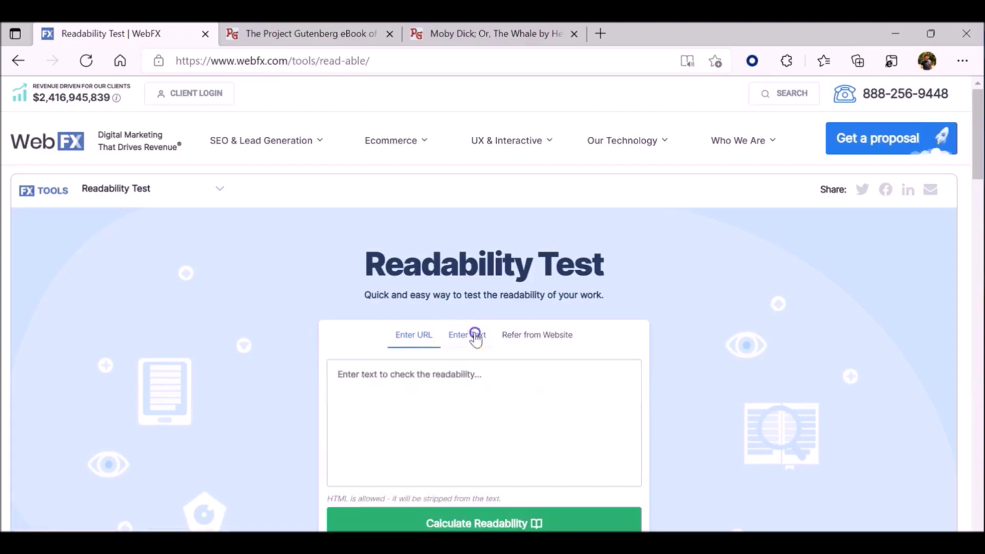
click(440, 379)
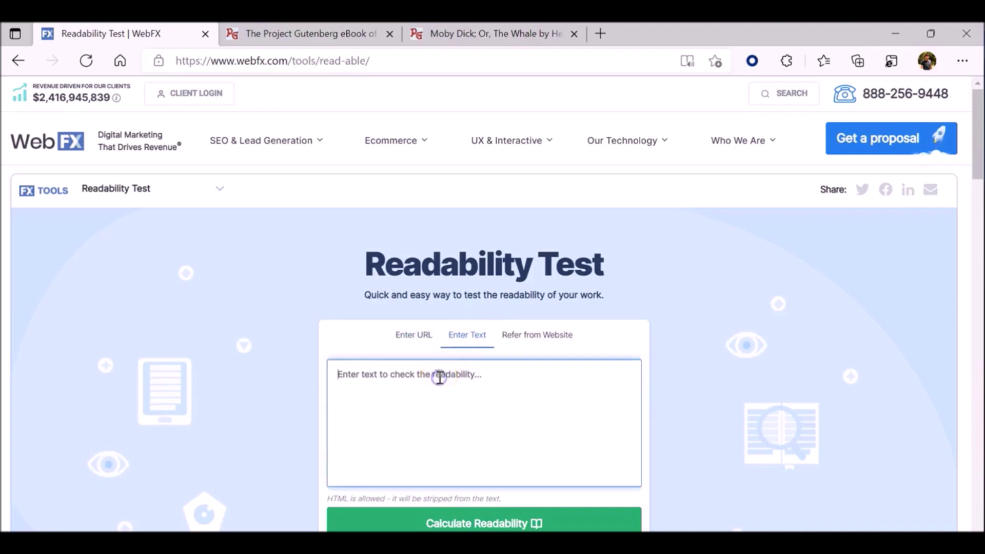
click(534, 341)
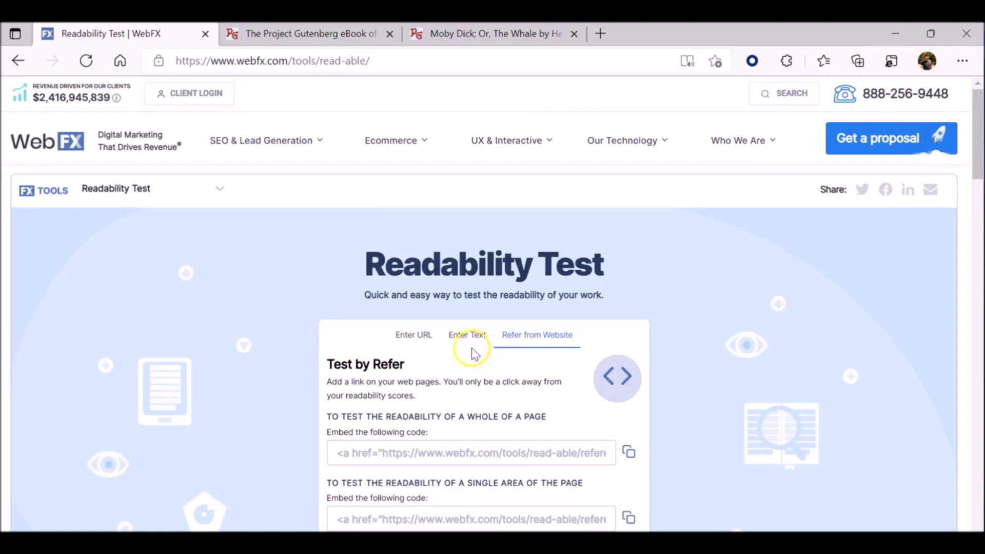
click(457, 336)
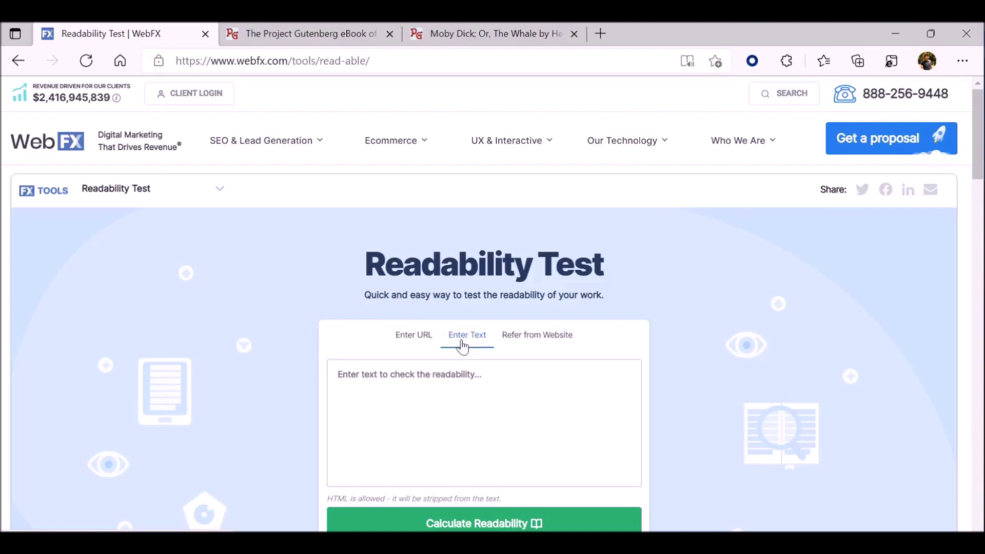
- Expand READ MORE under 'Who is it for' to review the readability indexes it reports
click(383, 208)
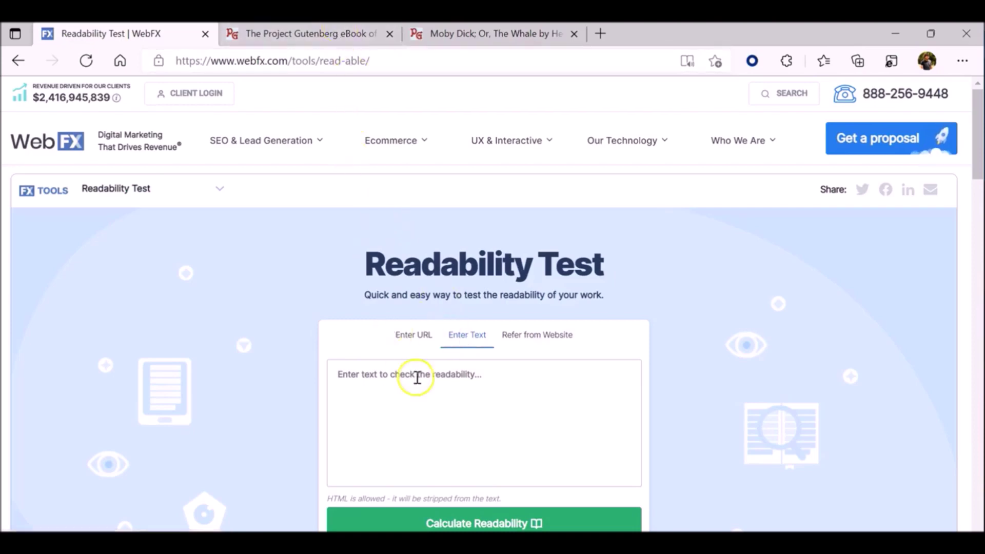
scroll(413, 380, down, 10)
scroll(409, 380, down, 1)
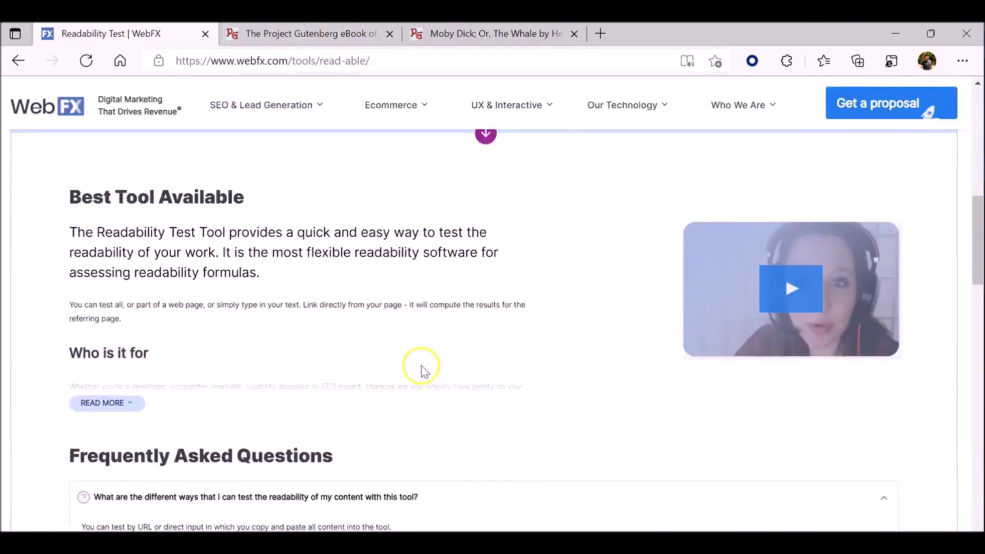
click(105, 403)
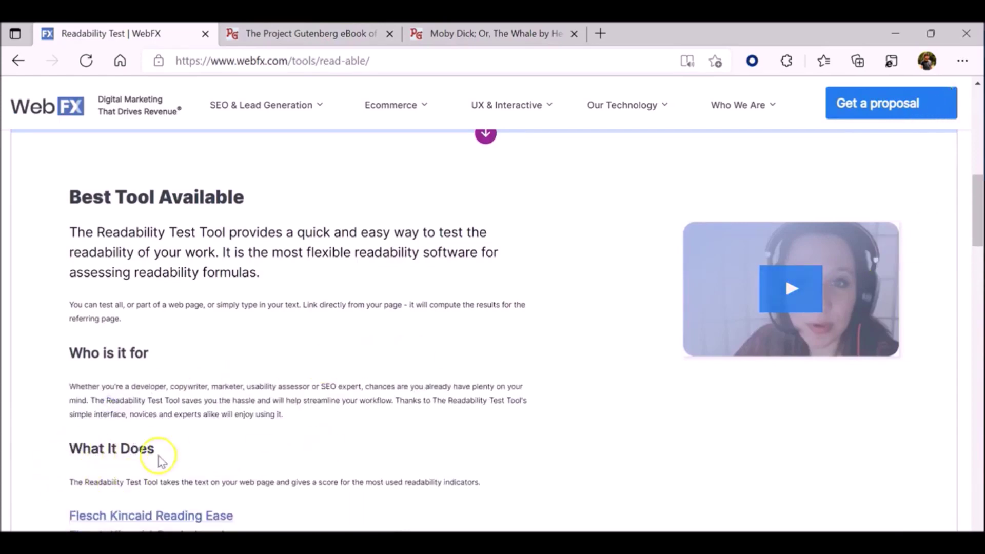
scroll(321, 446, down, 3)
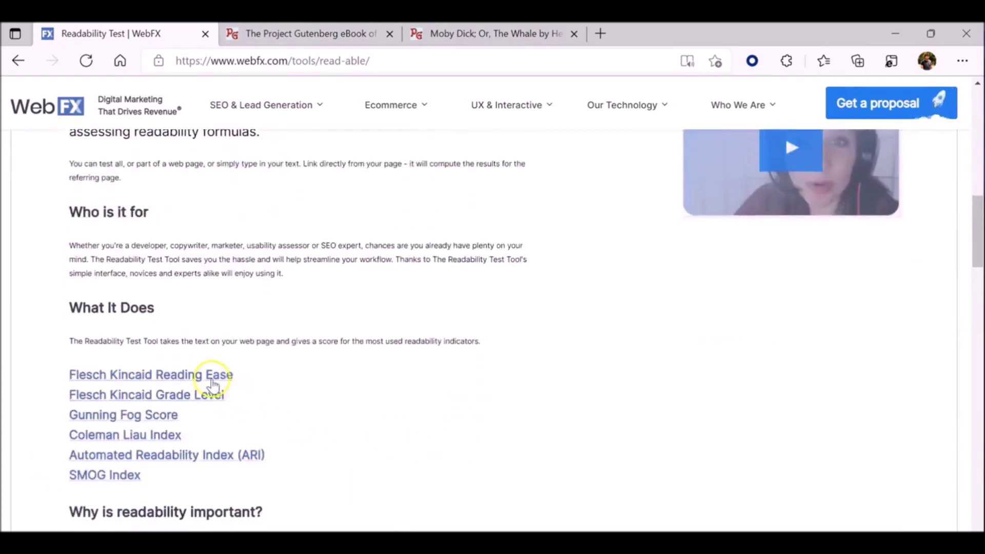
click(239, 435)
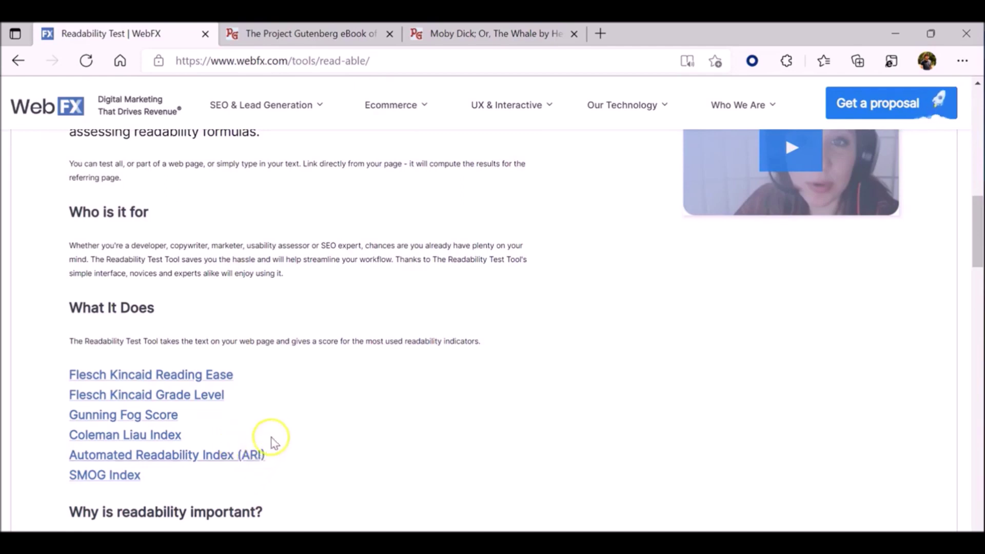
scroll(281, 430, up, 7)
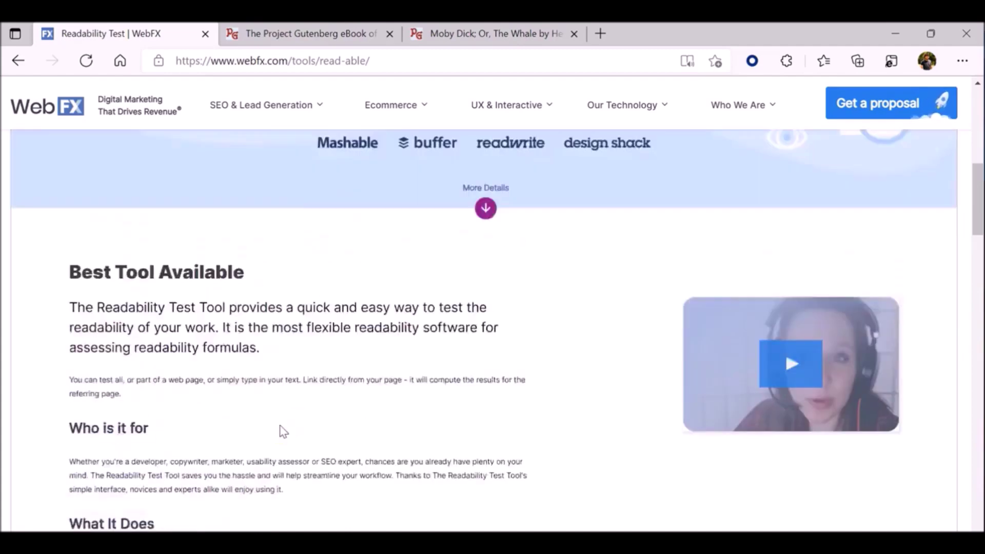
scroll(281, 430, up, 5)
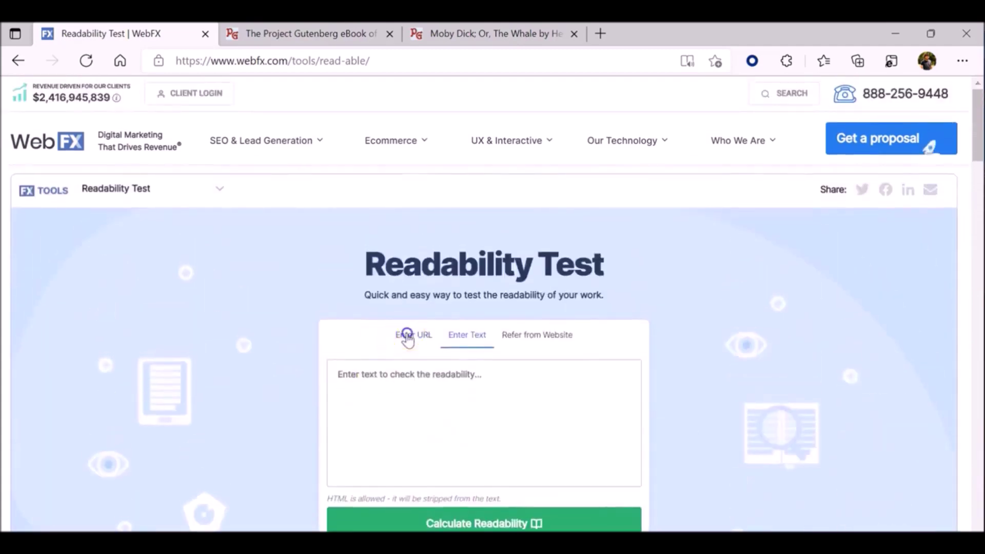
click(408, 336)
click(463, 336)
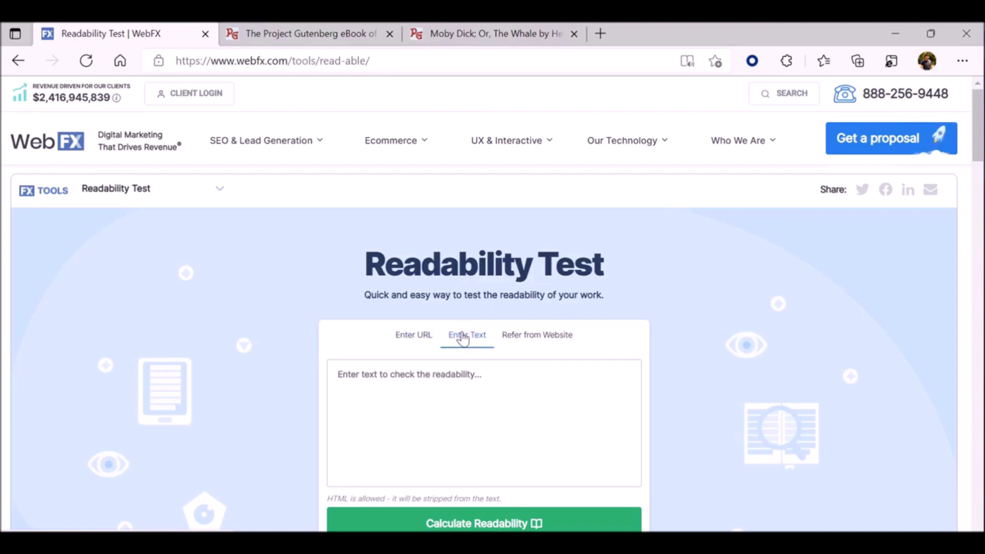
click(451, 338)
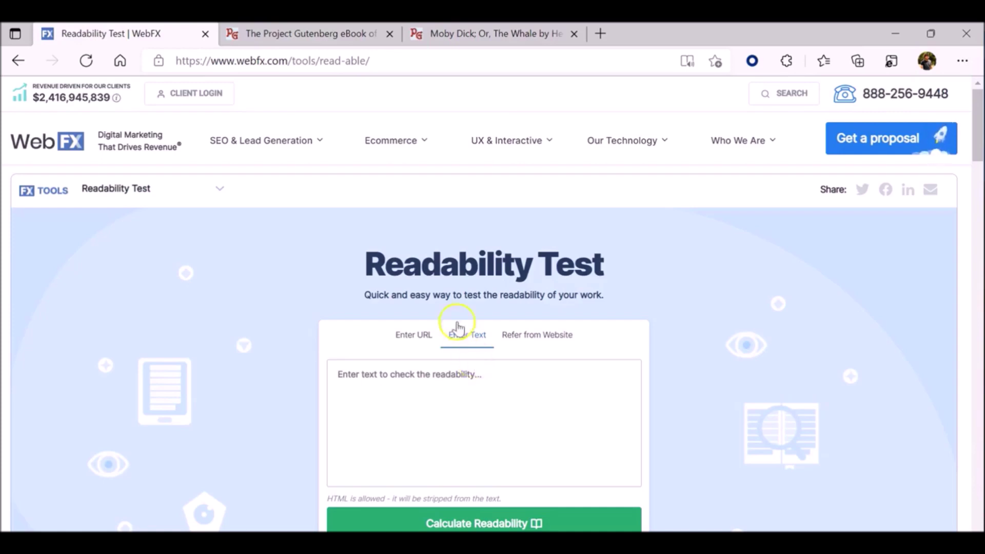
click(347, 35)
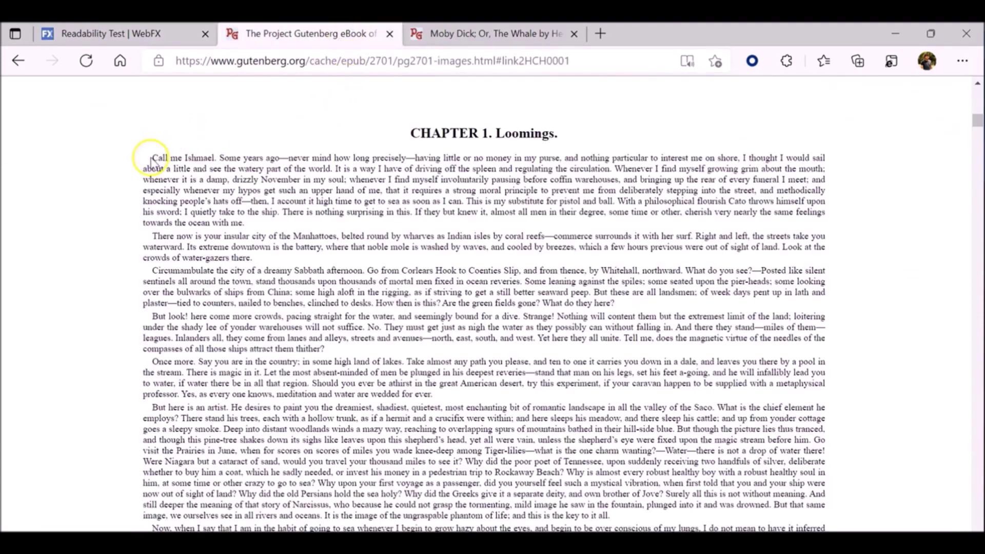
- Copy Chapter 1 from 'Call me Ishmael' to its end and go back to WebFX
drag(151, 158, 802, 493)
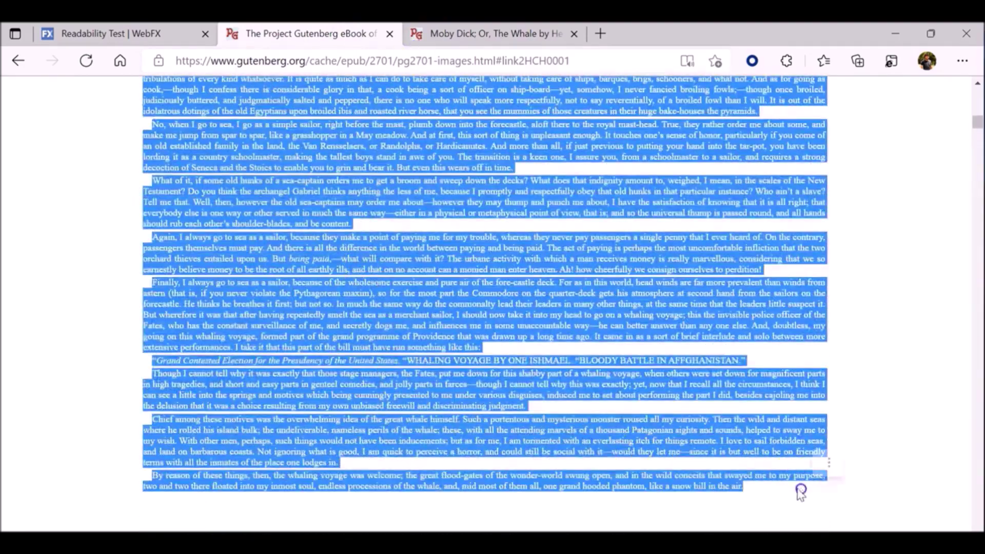
right_click(590, 436)
click(620, 163)
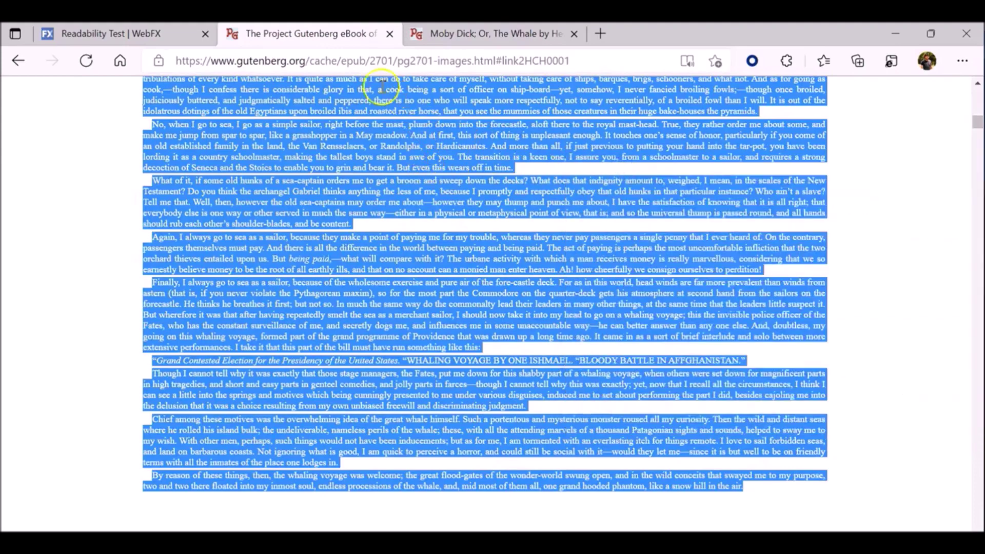
click(138, 33)
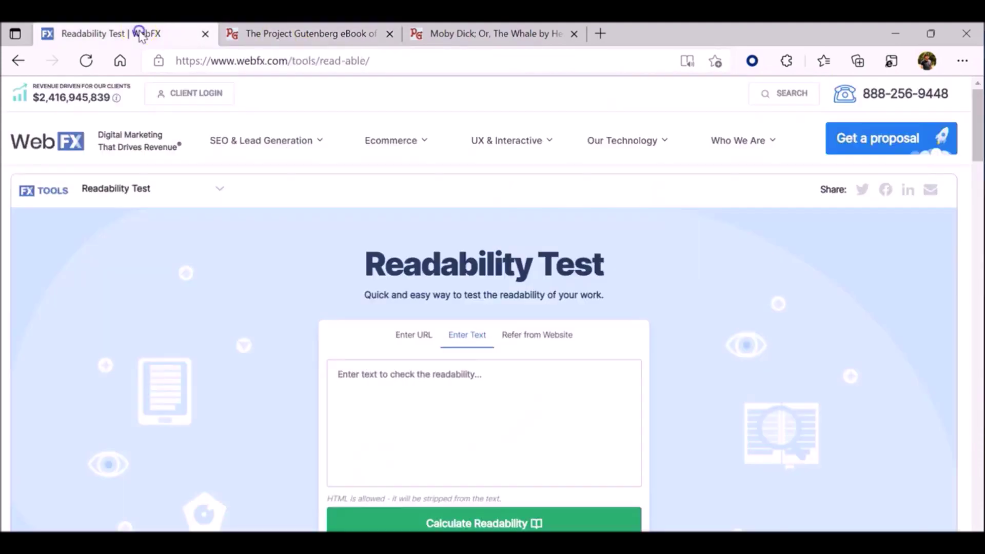
- Paste the copied Chapter 1 into the Enter Text box and run Calculate Readability
click(383, 376)
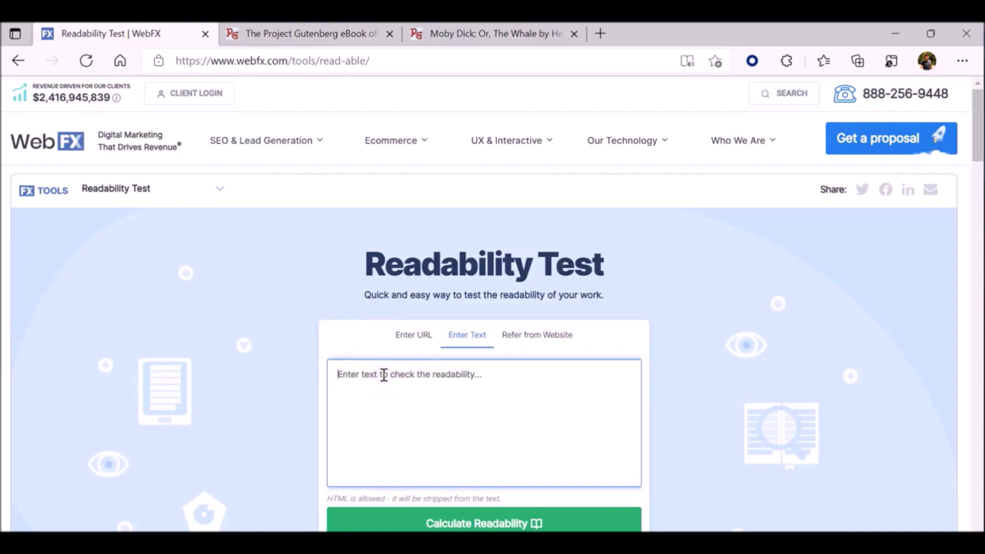
right_click(383, 375)
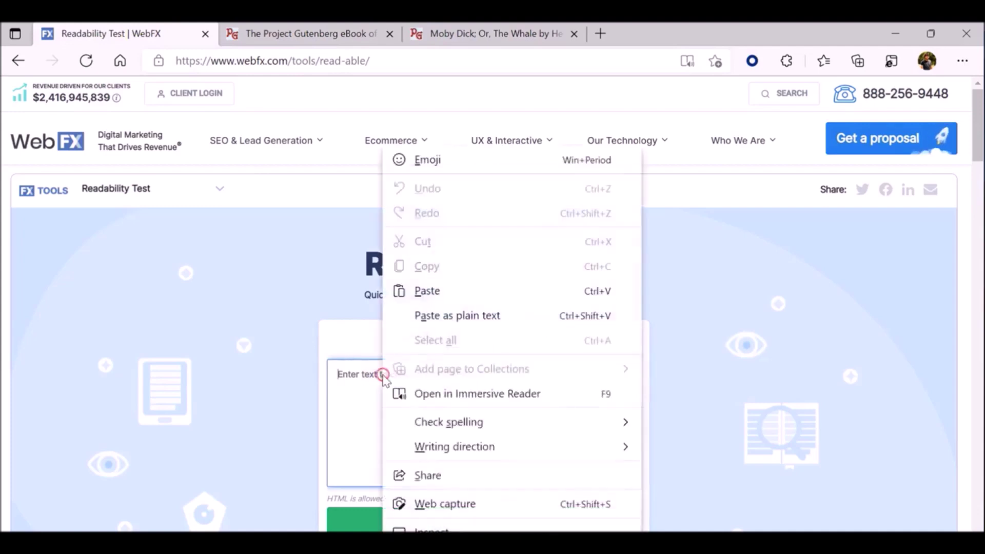
click(456, 292)
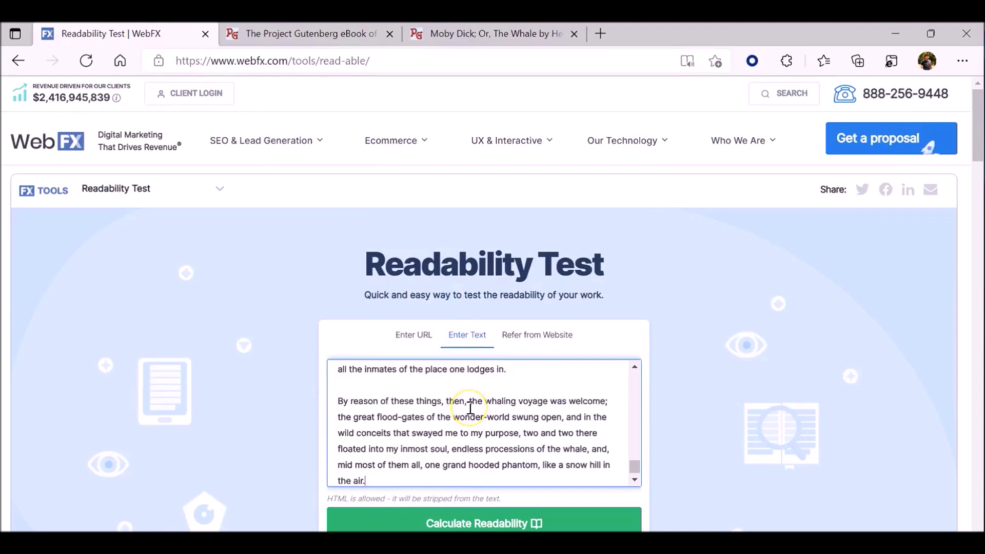
scroll(470, 446, up, 5)
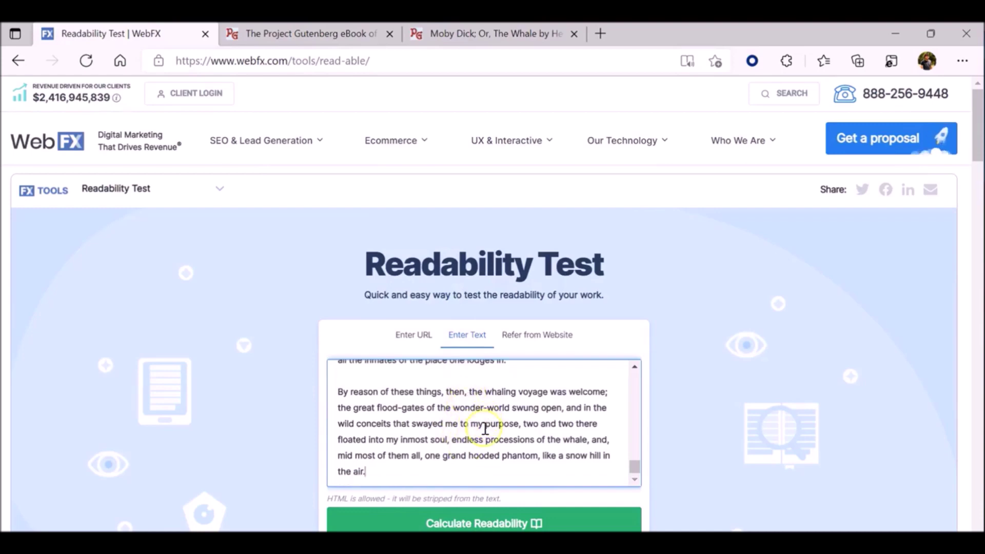
scroll(485, 431, up, 10)
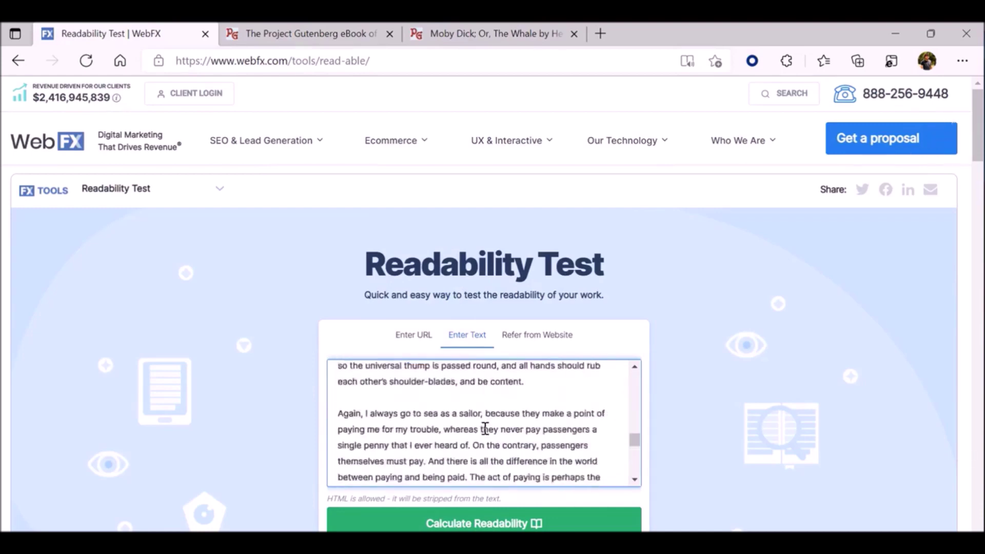
click(465, 523)
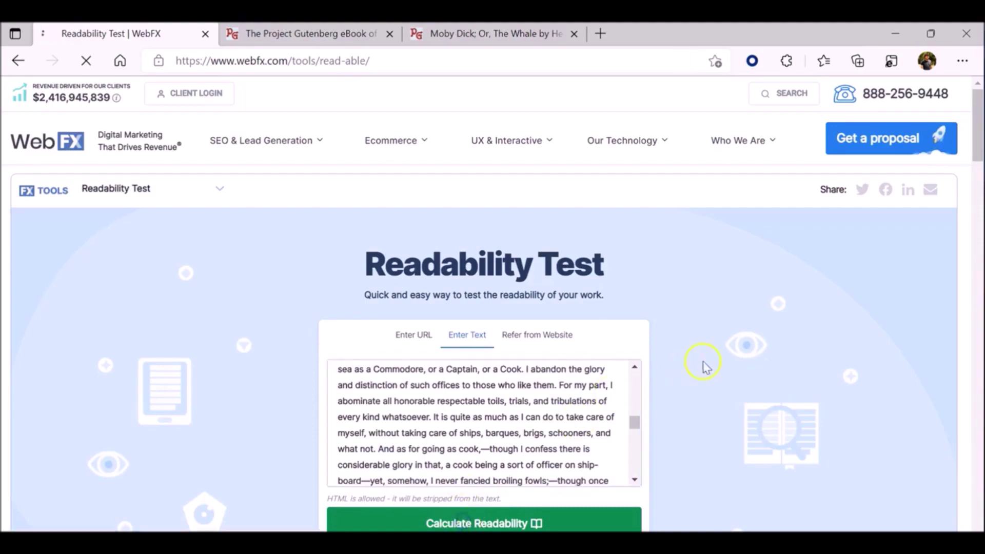